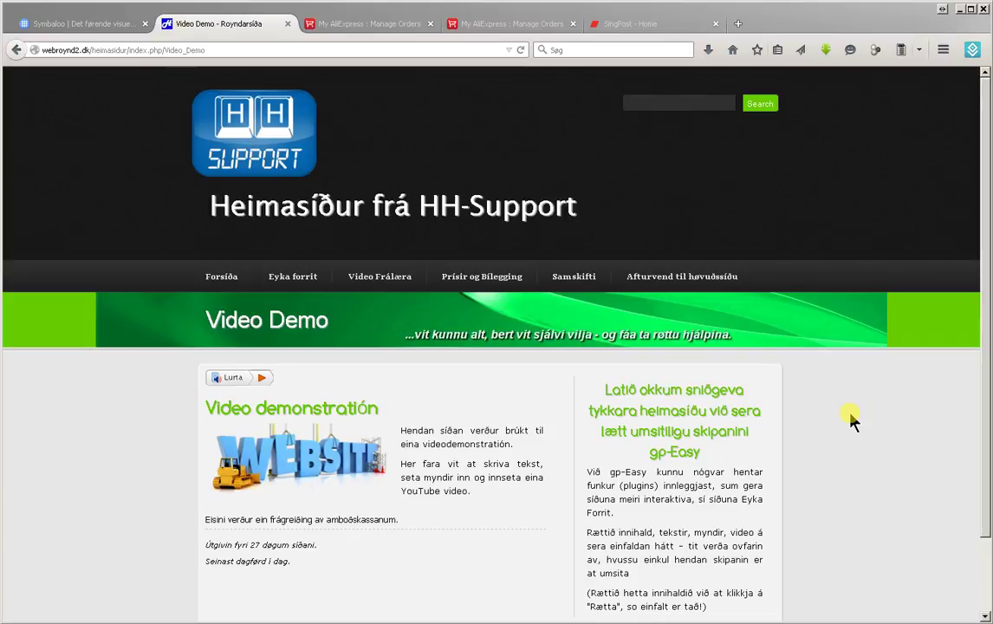
Log in to the site from the Video Demo page's footer using the prefilled admin credentials
left_click(760, 426)
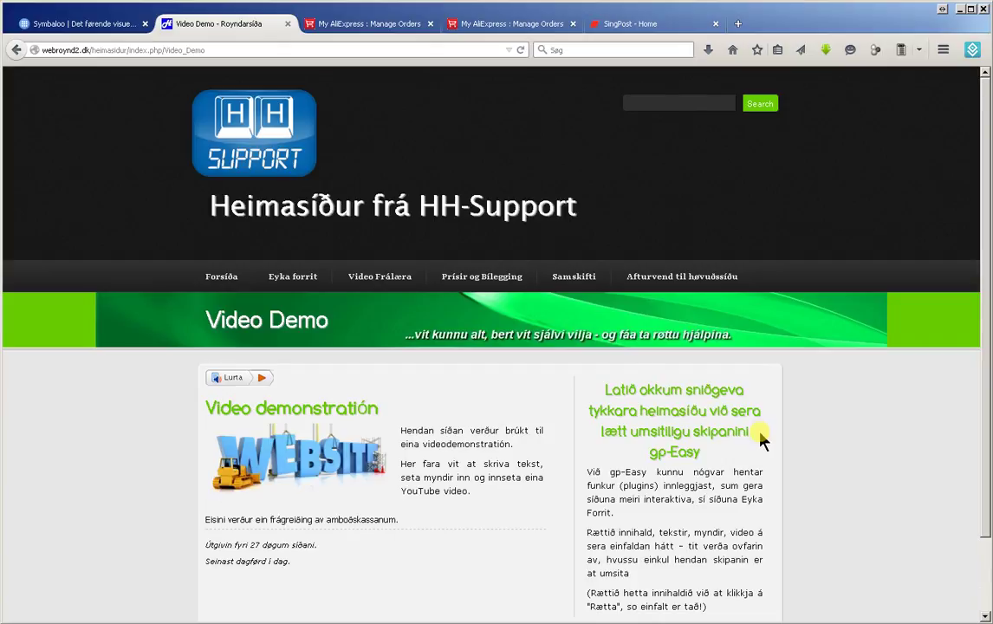
scroll(763, 441, "down", 2)
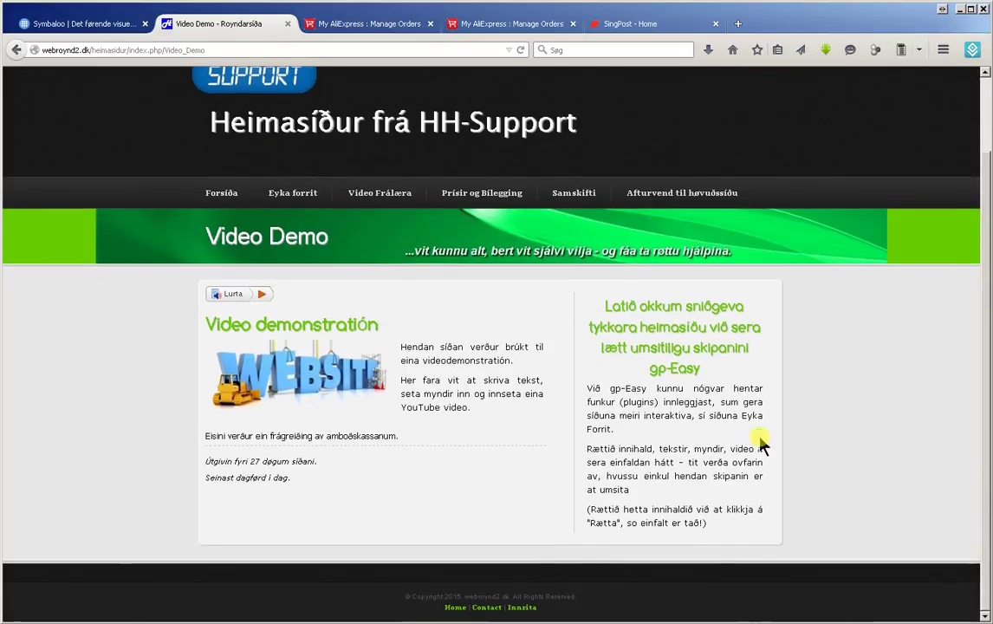
left_click(521, 608)
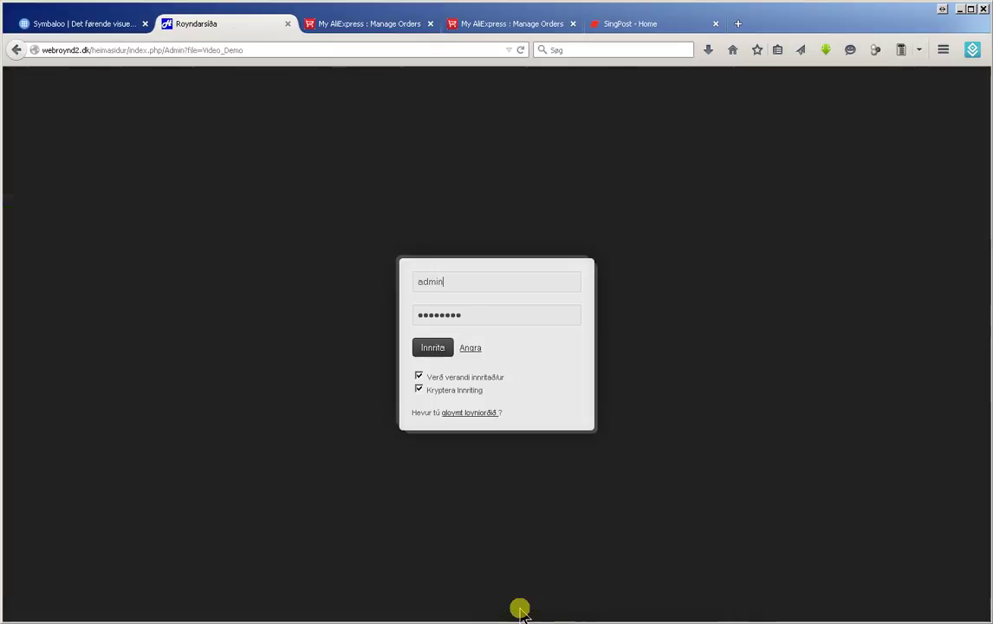
left_click(481, 284)
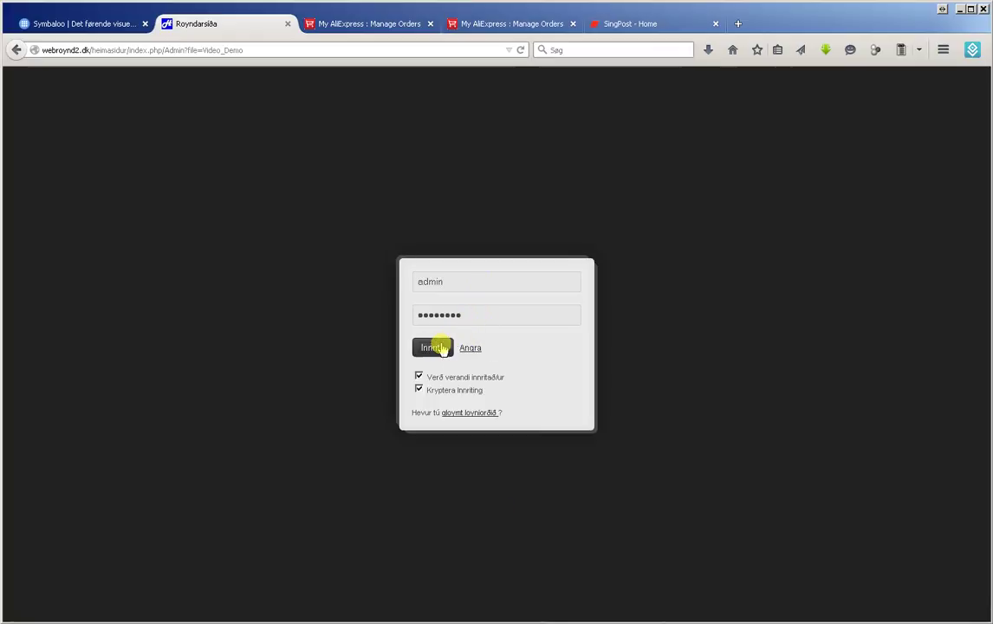
left_click(441, 346)
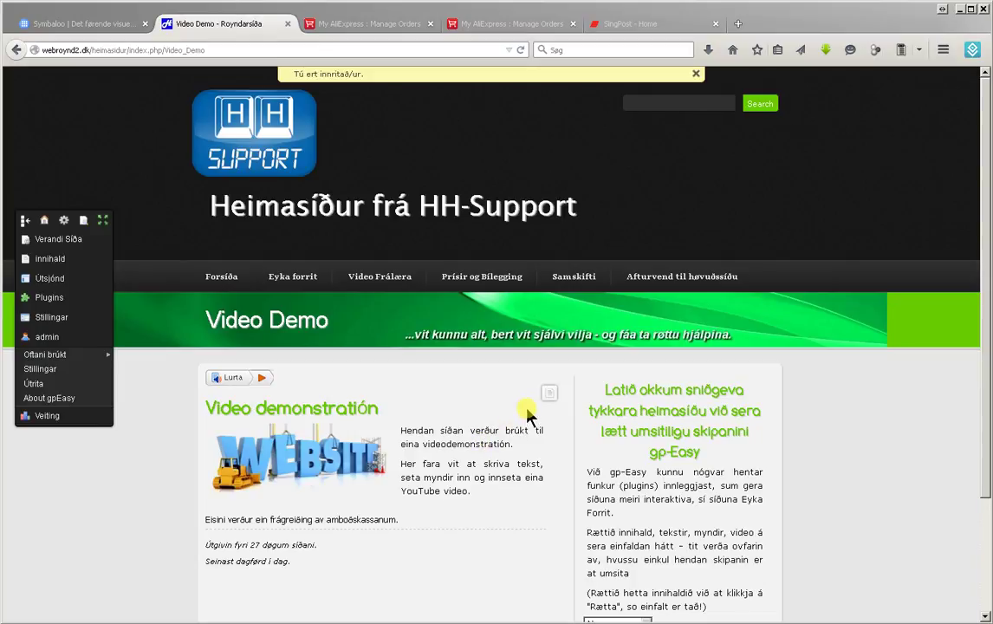
Add a new editable text area (Rættingarbærur tekstur) below the existing section of the Video Demo page, then save and close the area manager
mouse_move(544, 397)
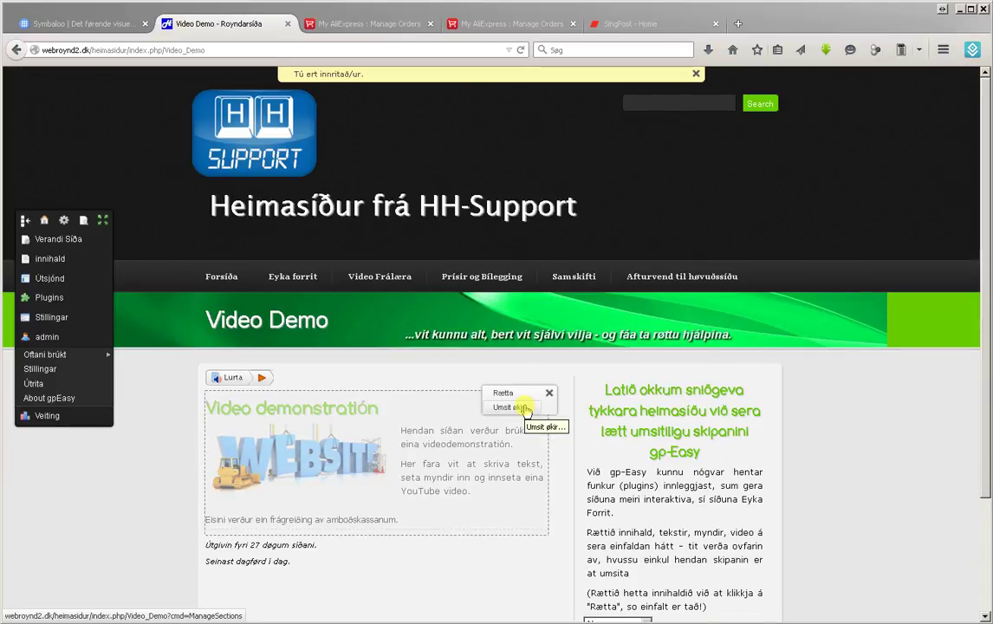
left_click(525, 409)
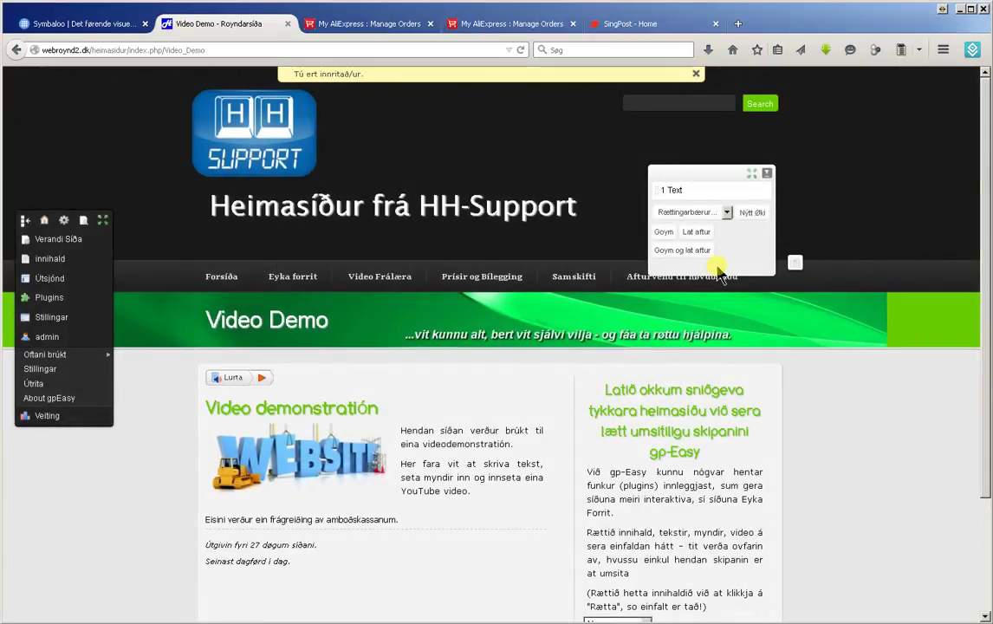
left_click(729, 213)
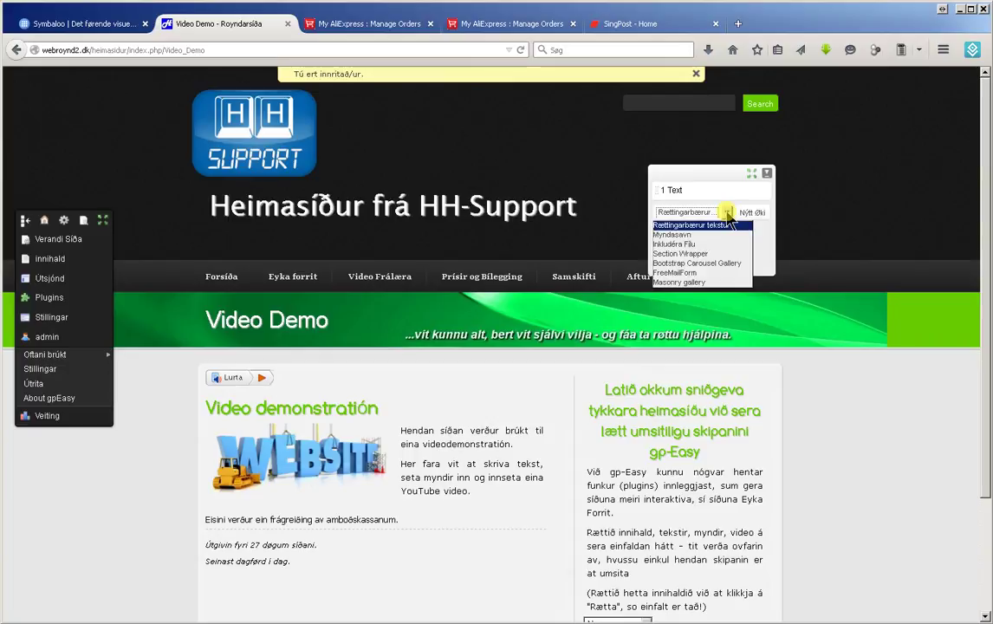
left_click(663, 224)
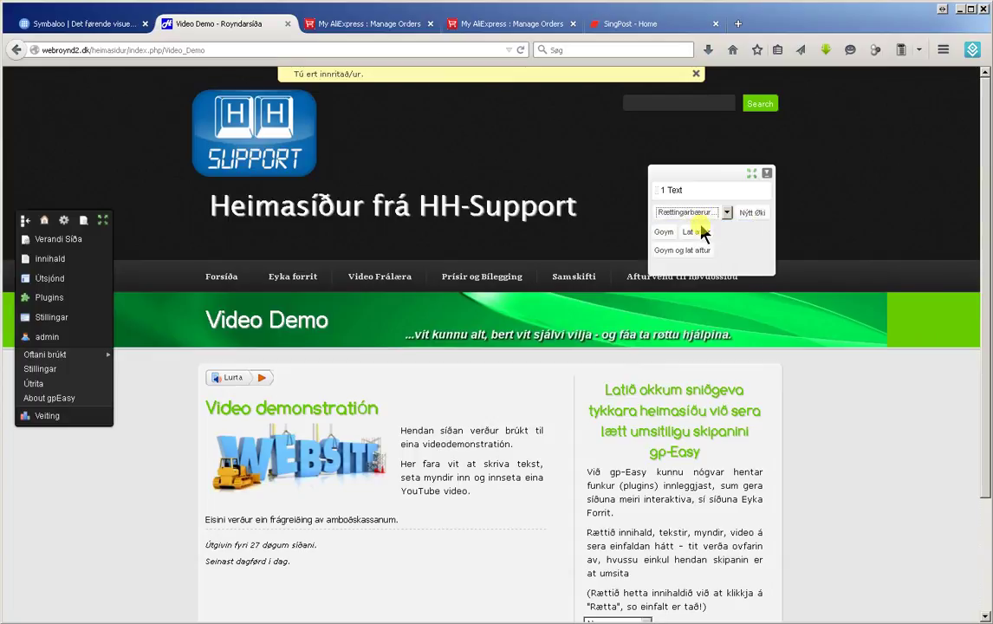
left_click(755, 212)
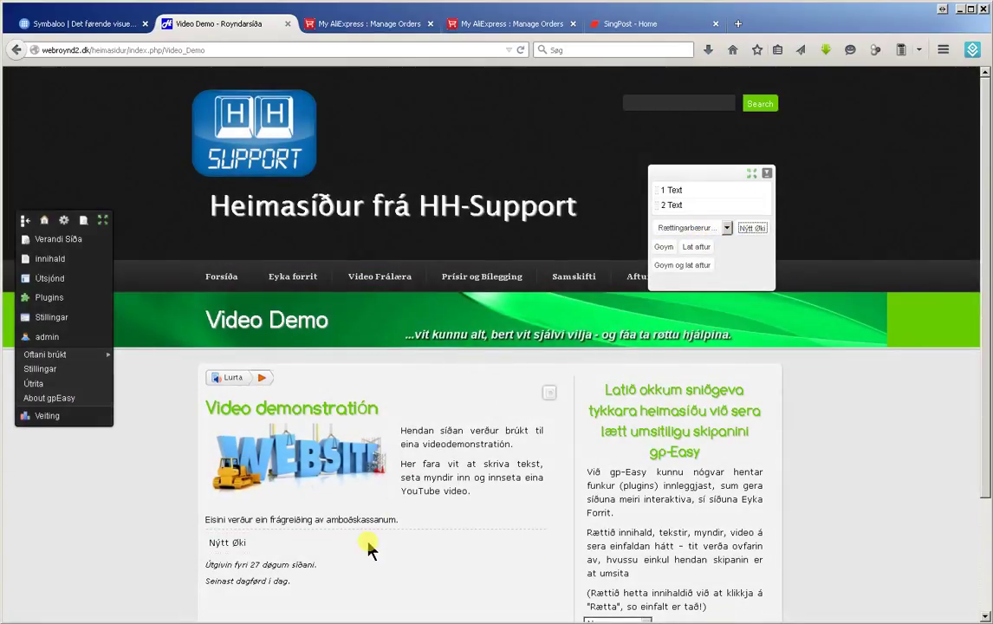
left_click(673, 268)
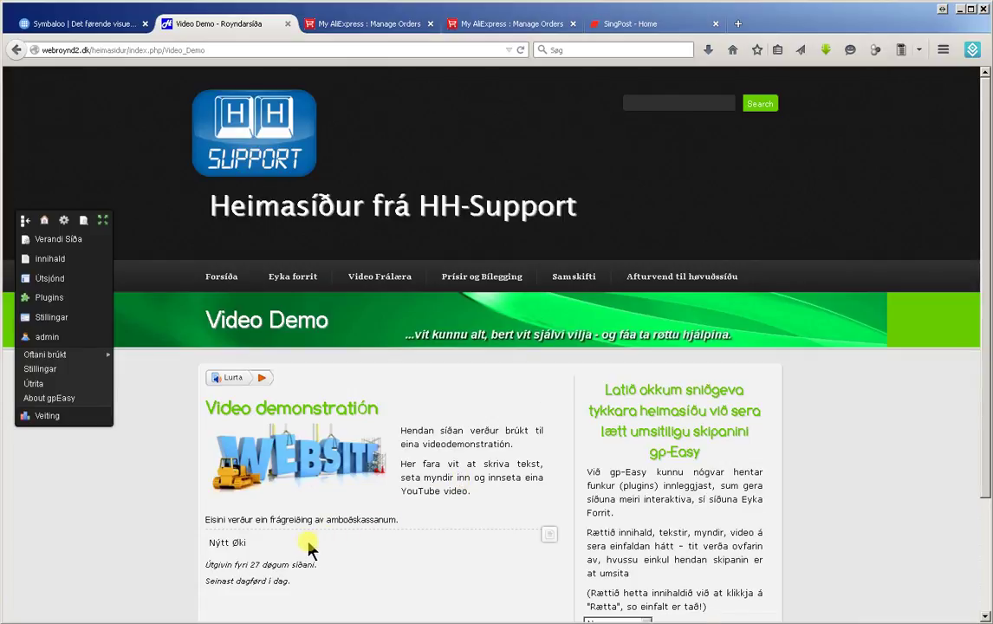
Replace the new area's placeholder text with "So leikandi lætt er at skriva nýggjan tekst og umskapa(formattera) hann." and add an empty line below
mouse_move(550, 535)
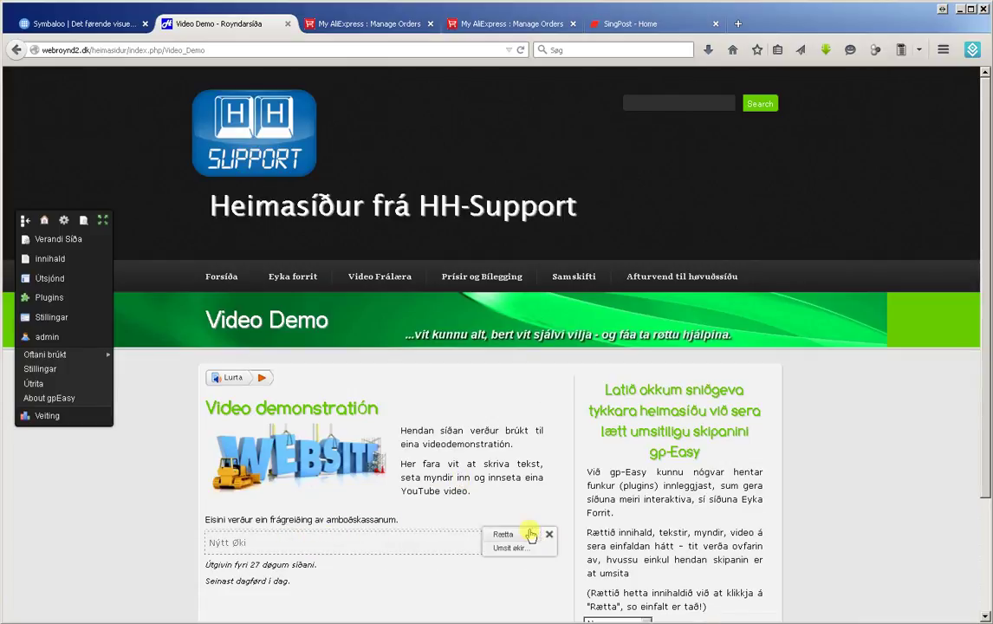
left_click(515, 536)
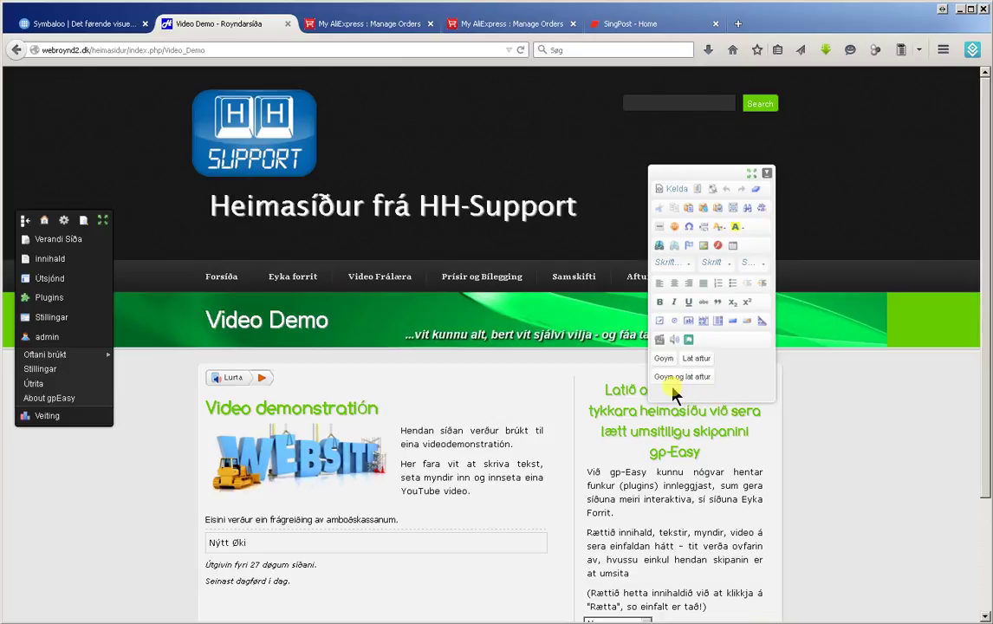
left_click(426, 542)
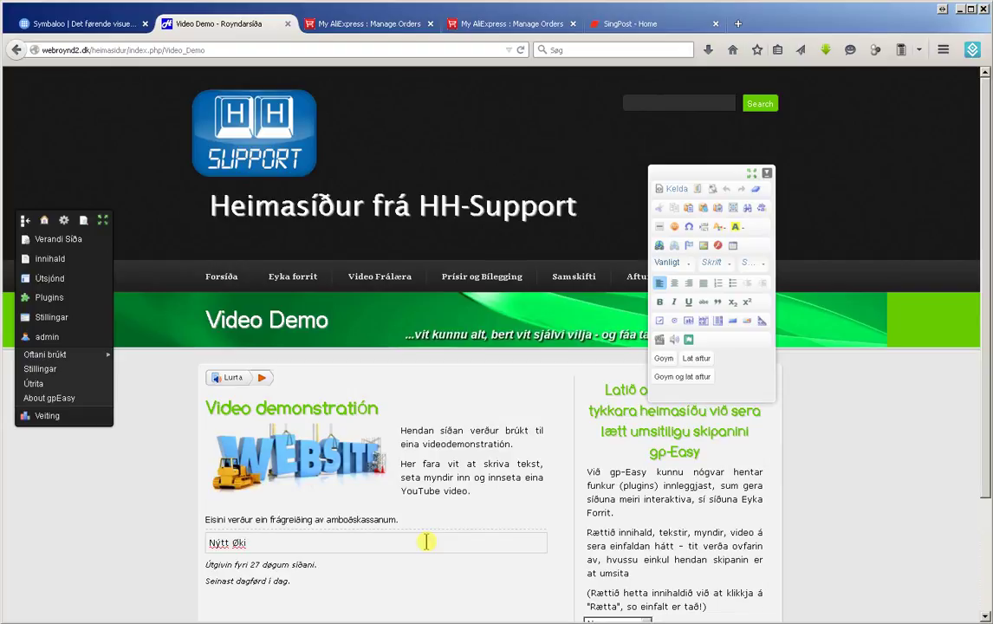
key("ctrl+a")
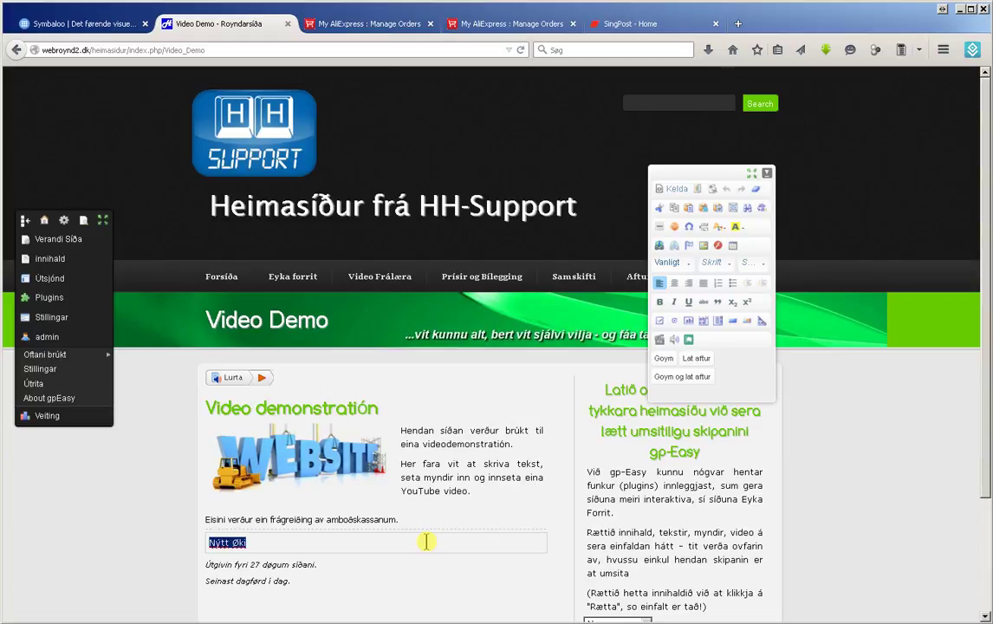
type("So leikandi lætt er at skriva nýggjan tekst og umskapa(formattera) hann.")
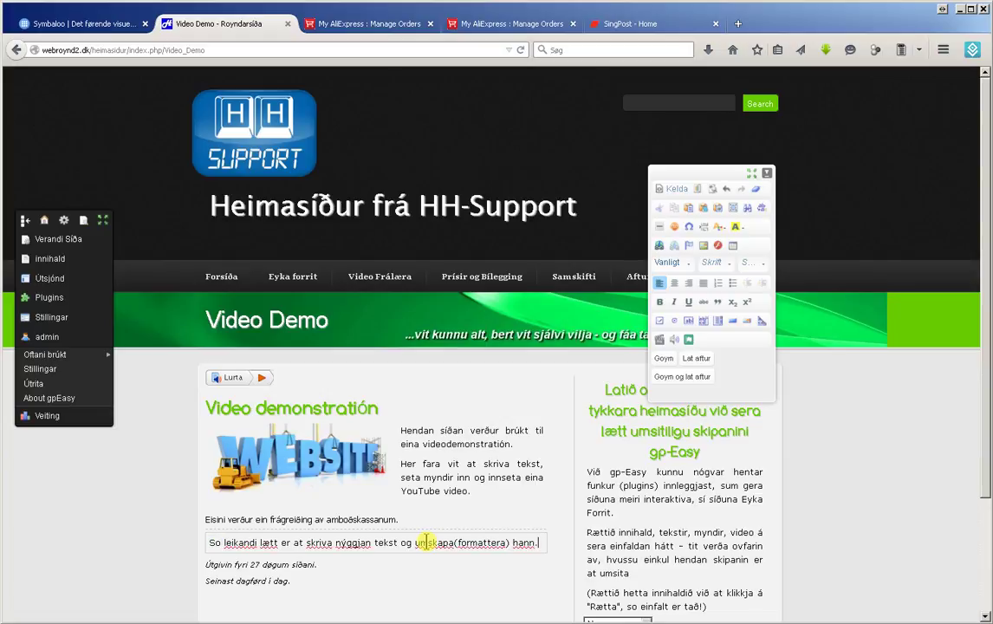
key("Return")
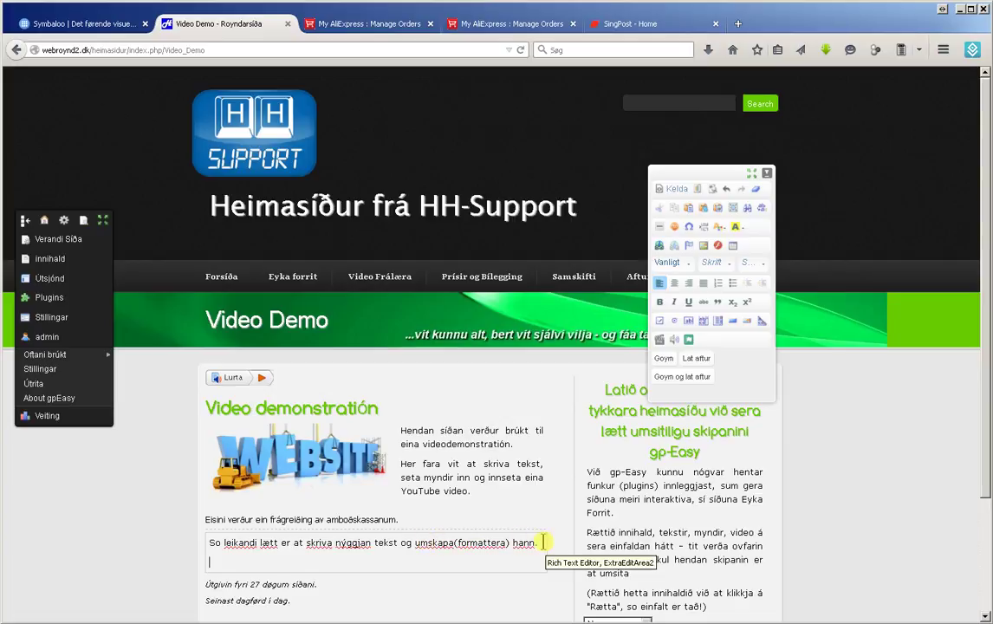
Format the sentence in the new area as heading Yvirskrift 5
left_click_drag(543, 543, 211, 544)
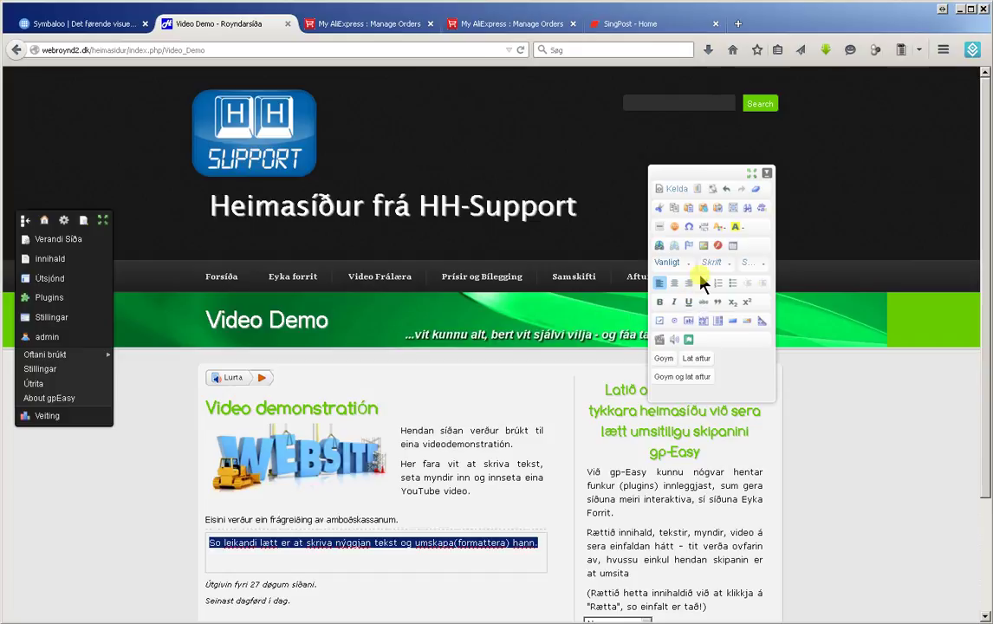
left_click(690, 263)
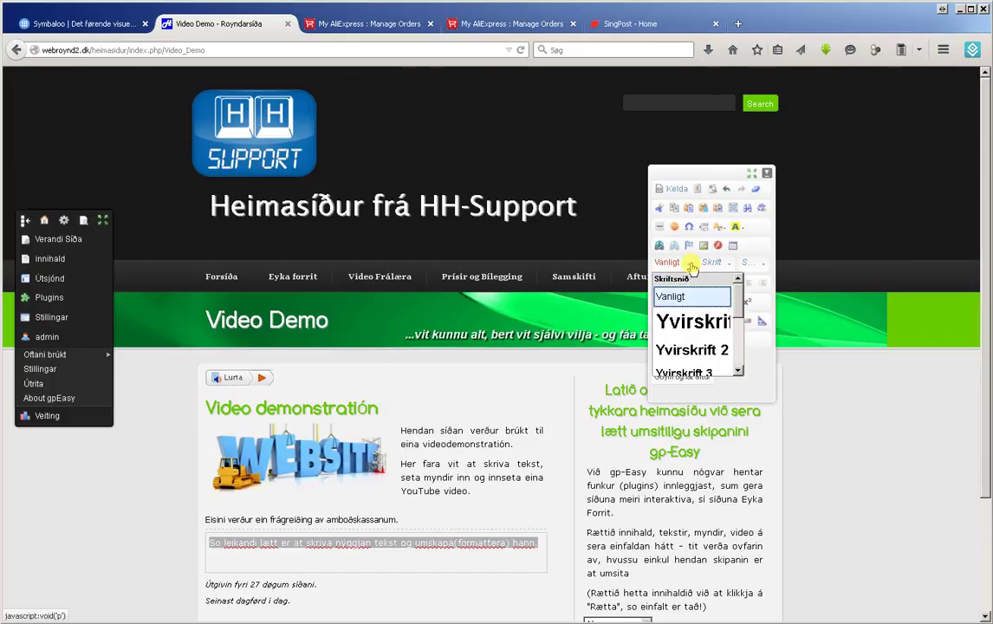
left_click_drag(736, 306, 737, 328)
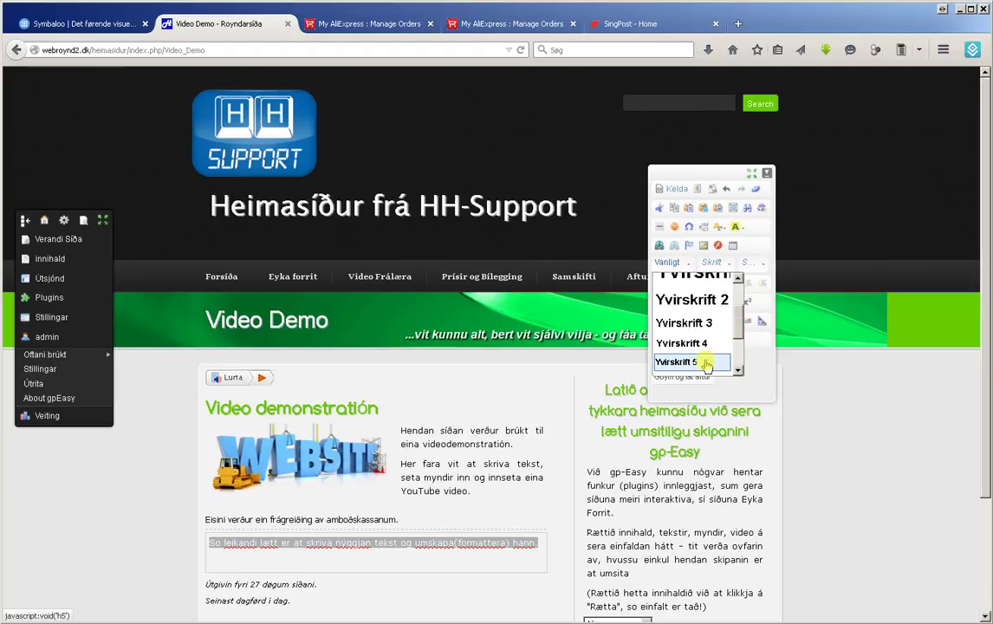
left_click(712, 361)
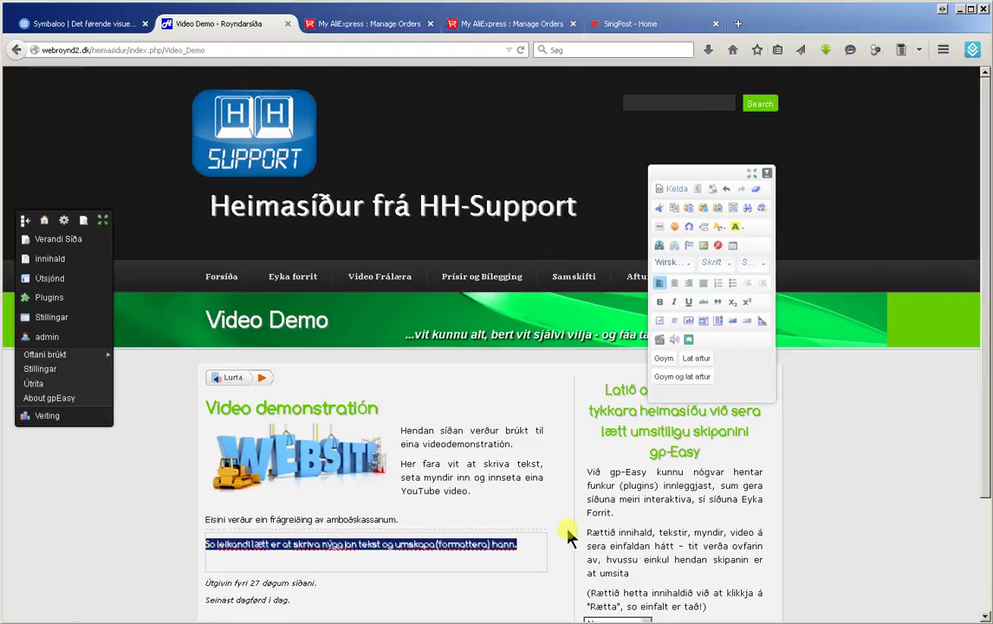
Start an image insertion on the empty line below the heading and choose dansur.jpg from the server's myndir1 folder
left_click(530, 564)
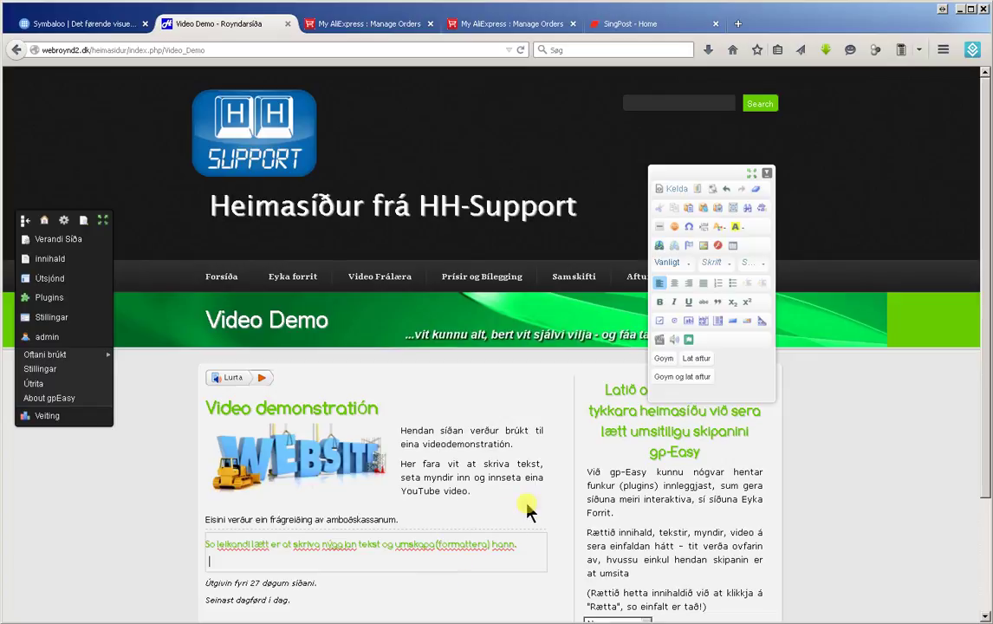
left_click(702, 247)
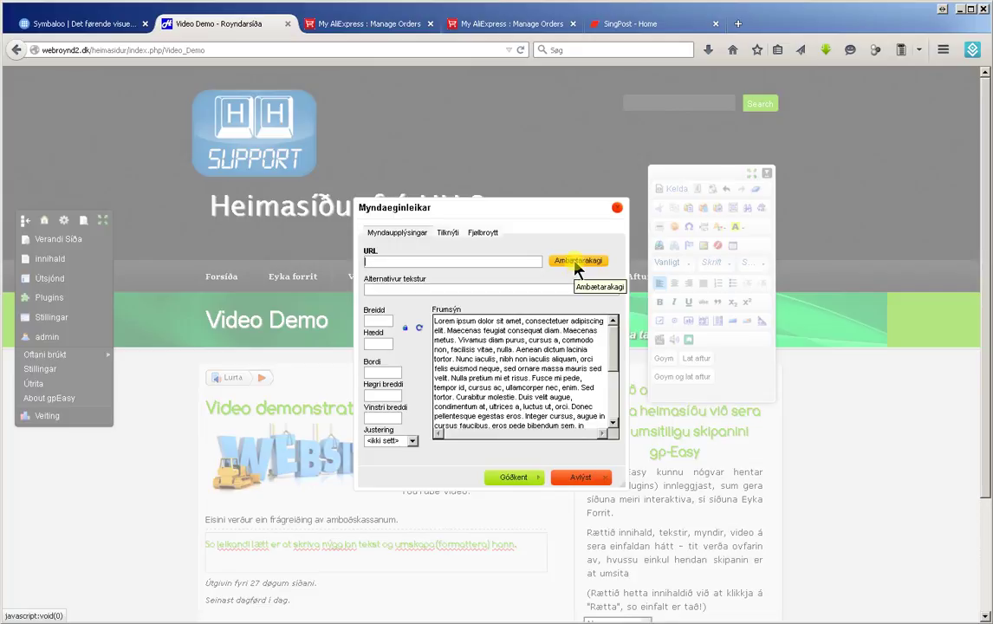
left_click(576, 264)
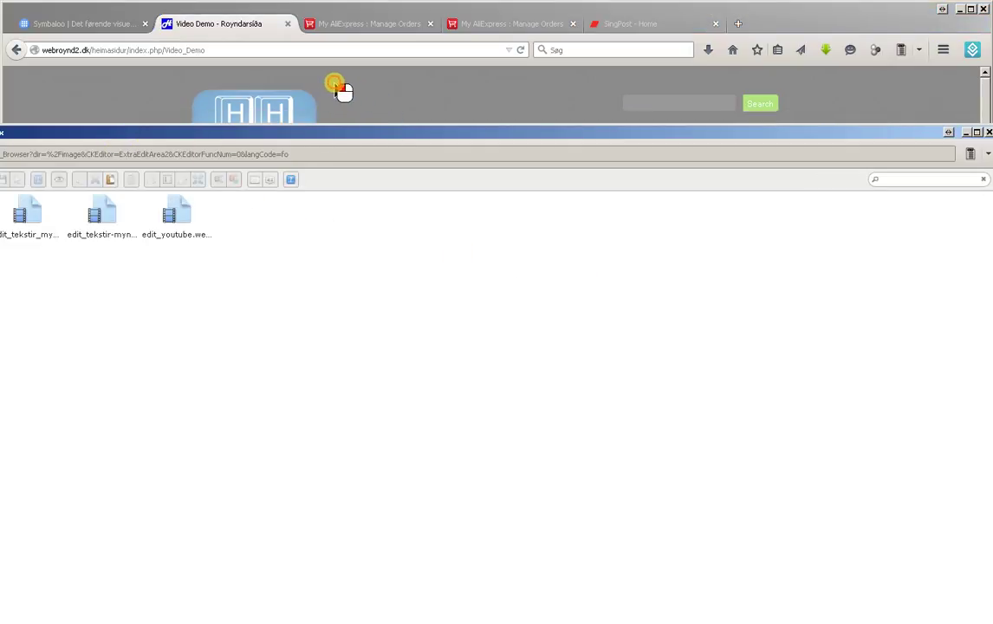
left_click_drag(114, 136, 313, 64)
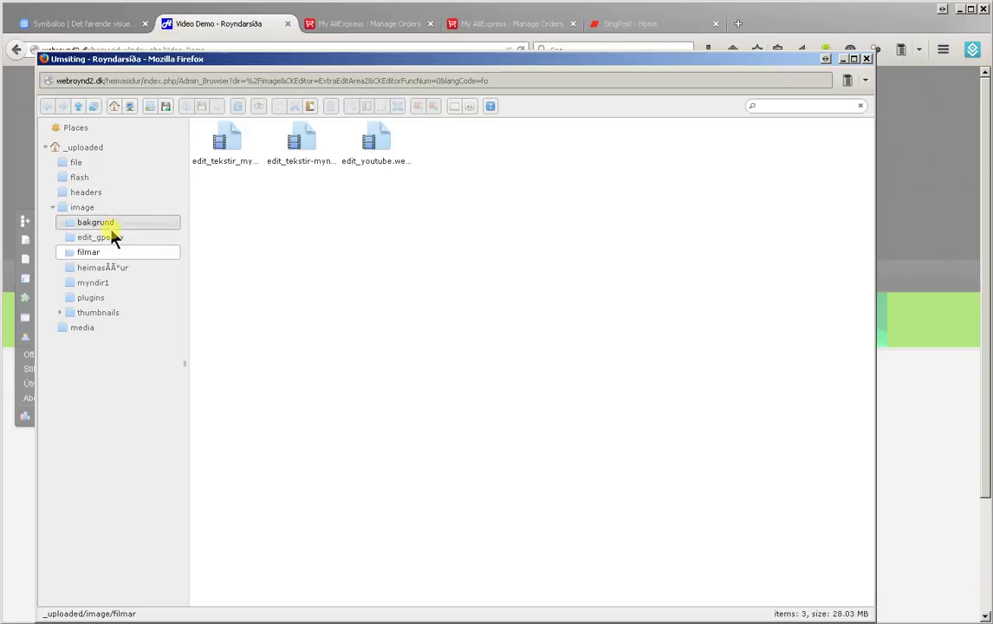
left_click(99, 282)
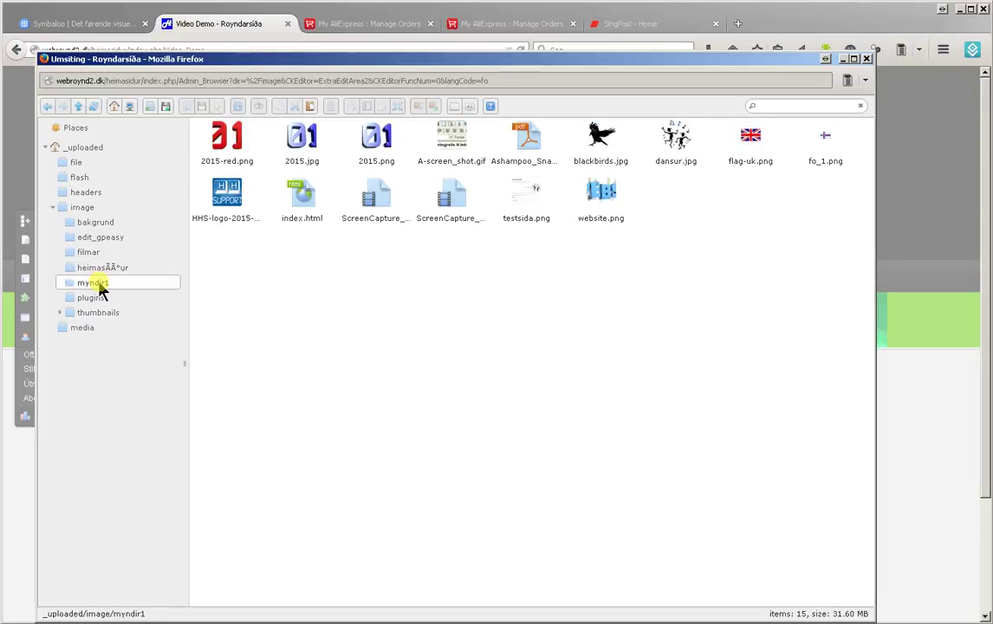
double_click(675, 139)
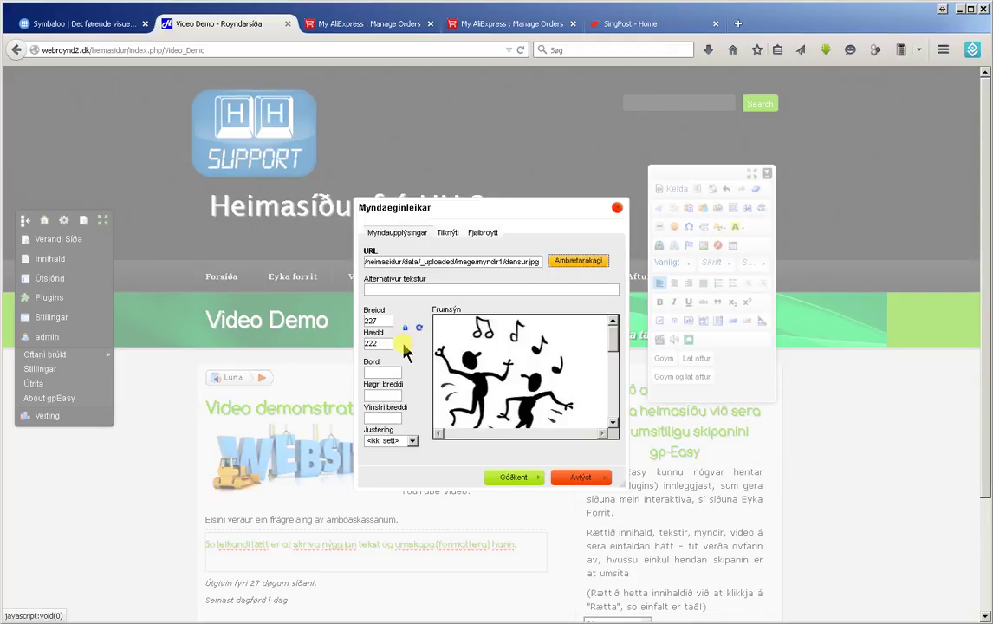
Insert the image with its alignment left at <ikki sett> and write "So leikandi lætt var hetta!" beside it
left_click(414, 442)
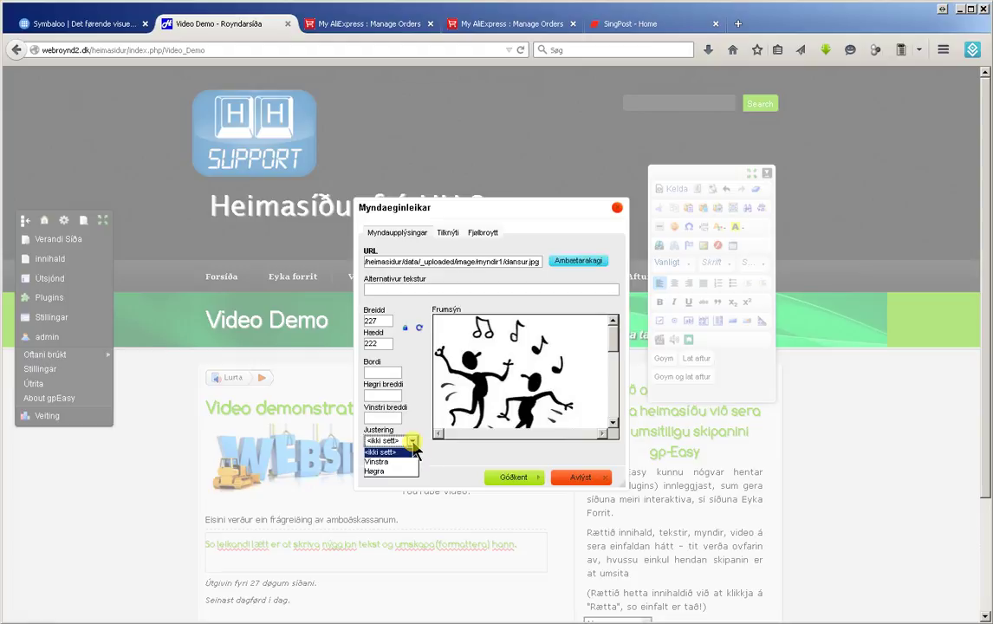
left_click(414, 452)
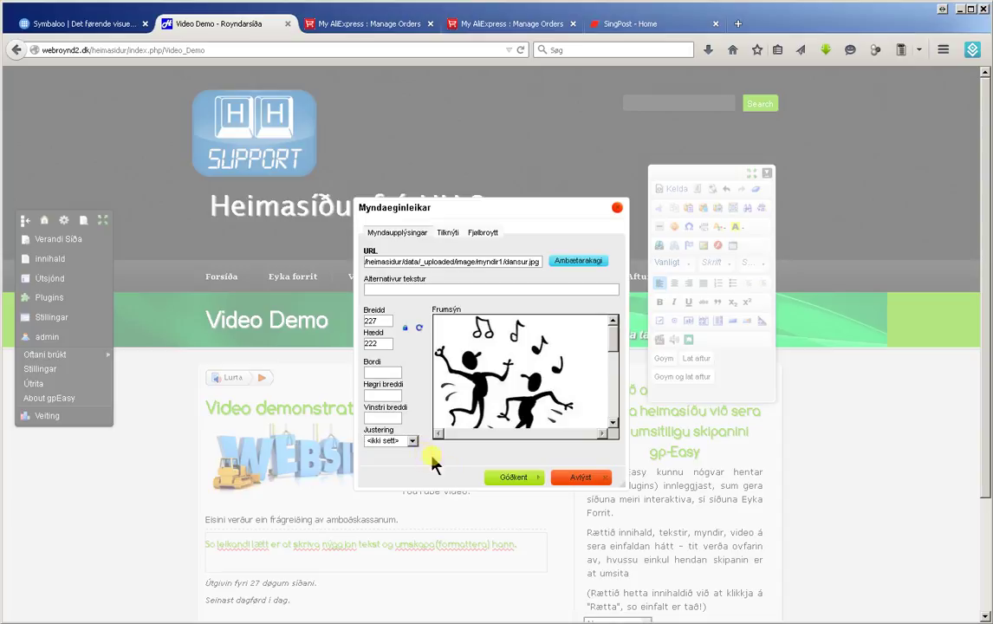
left_click(506, 482)
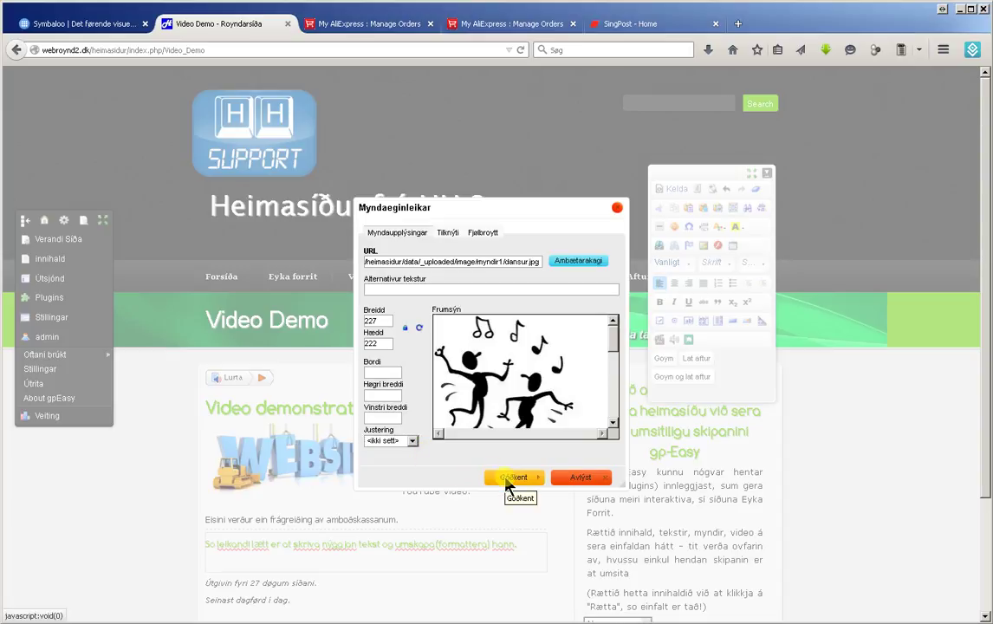
left_click(509, 480)
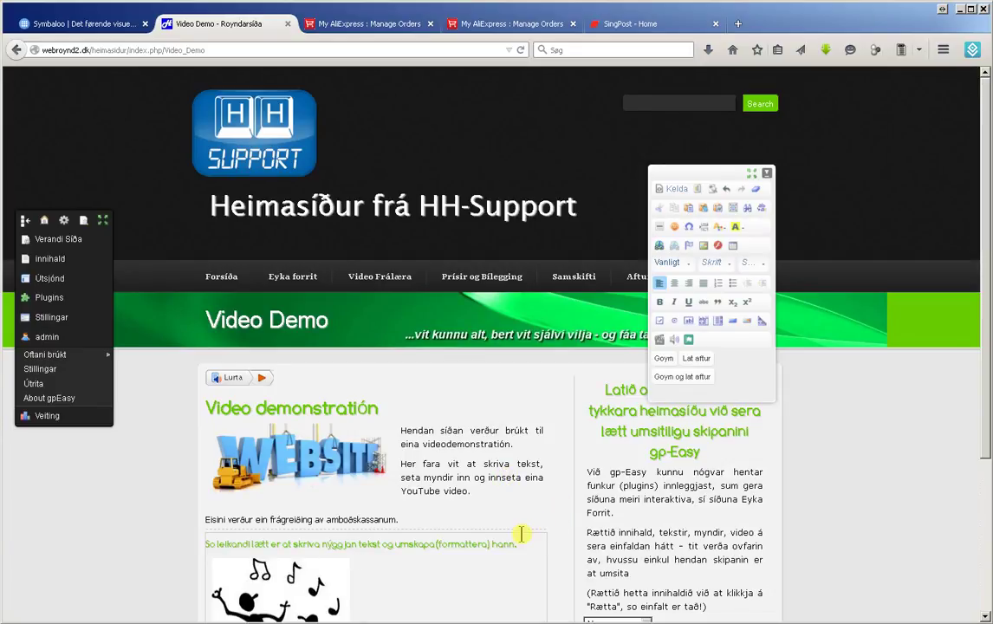
scroll(521, 532, "down", 3)
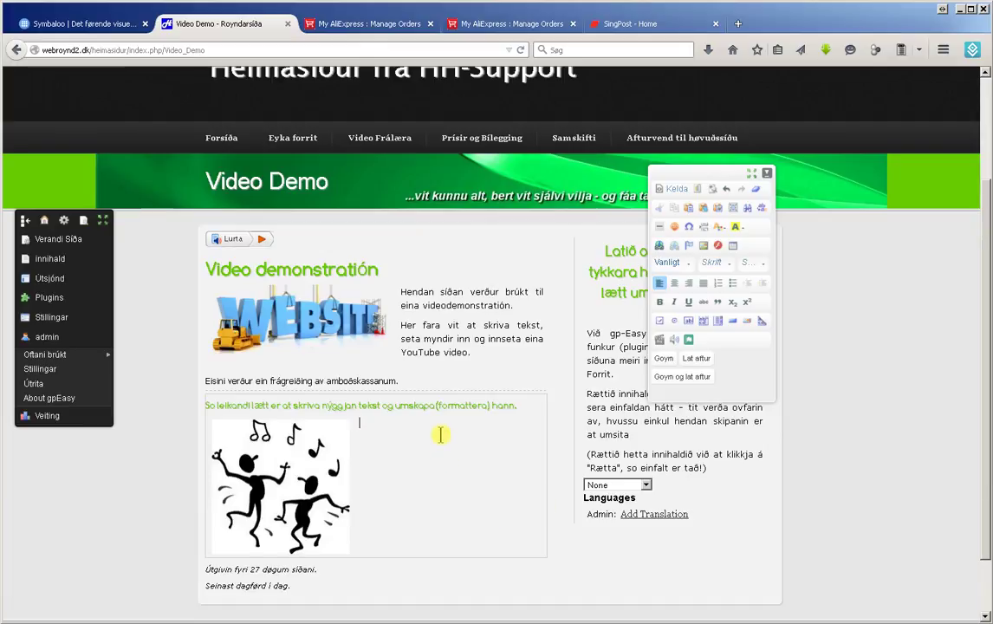
type("So leikandi lætt var hetta!")
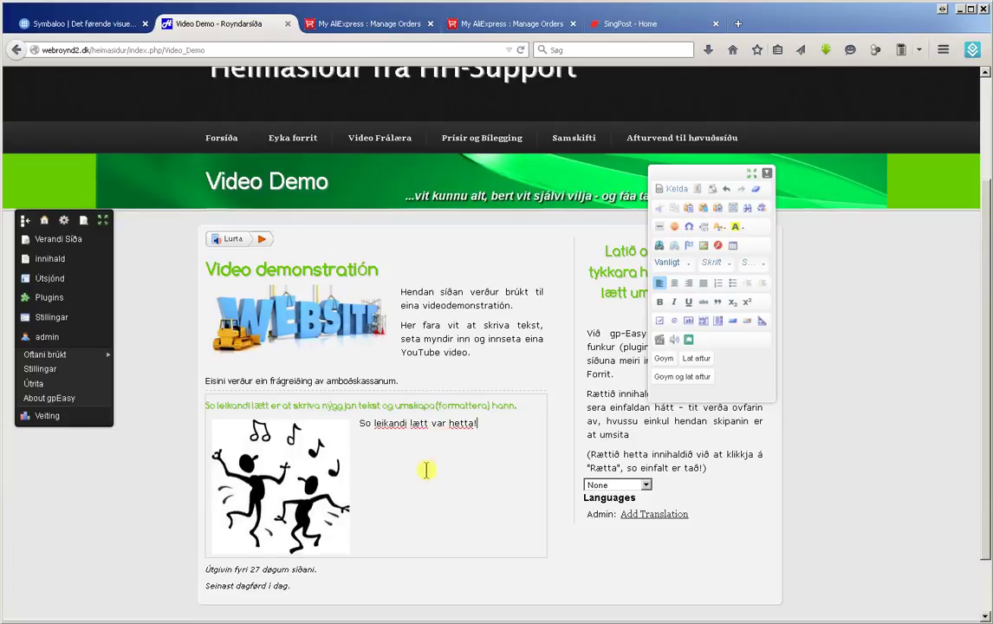
Set the alignment of the dancing-figures image in the new area to Høgra in its image properties
left_click(316, 485)
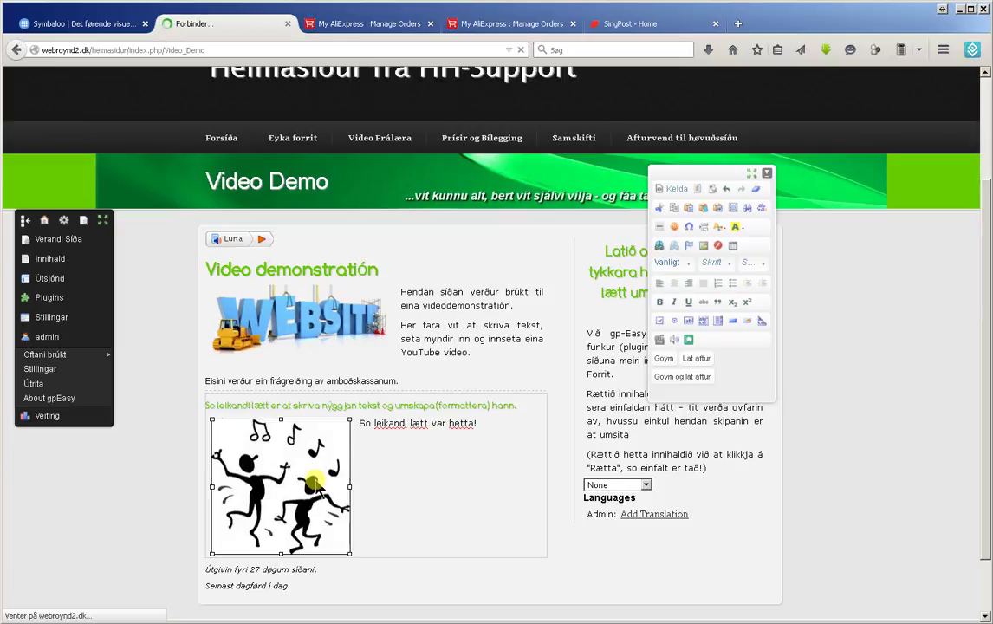
right_click(316, 486)
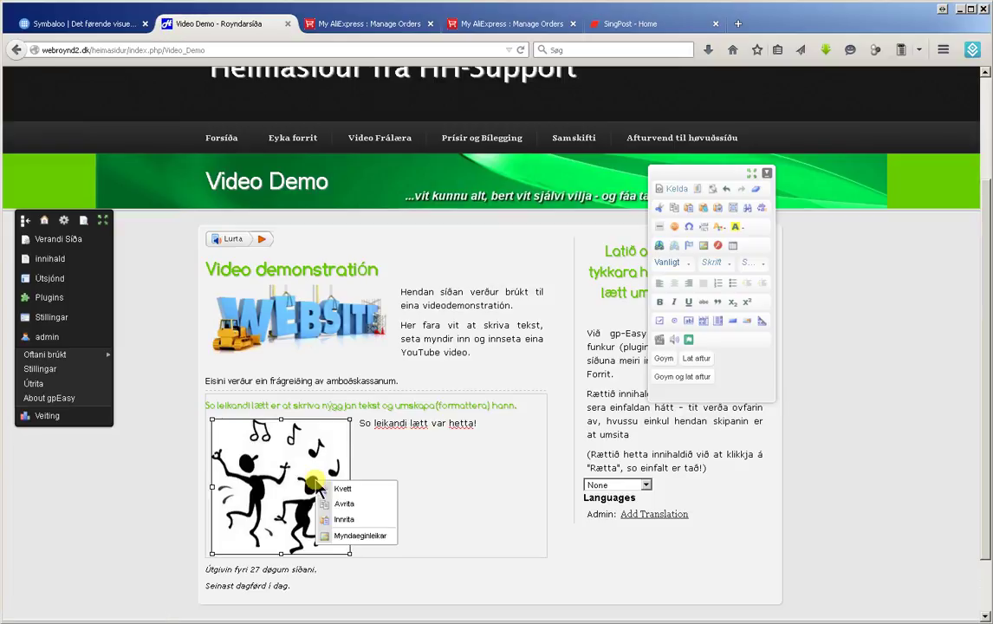
left_click(346, 536)
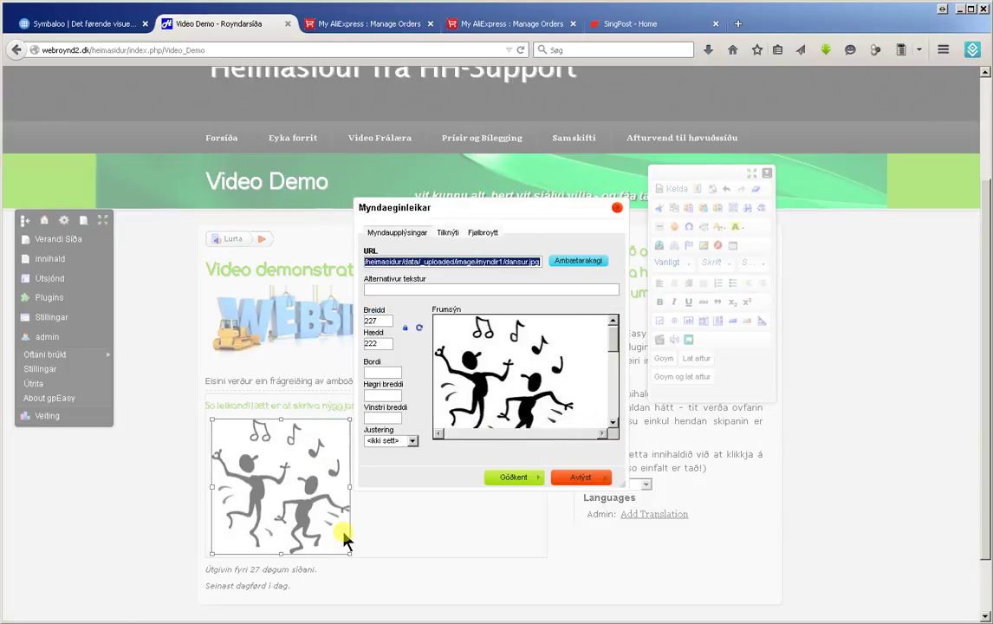
left_click(413, 441)
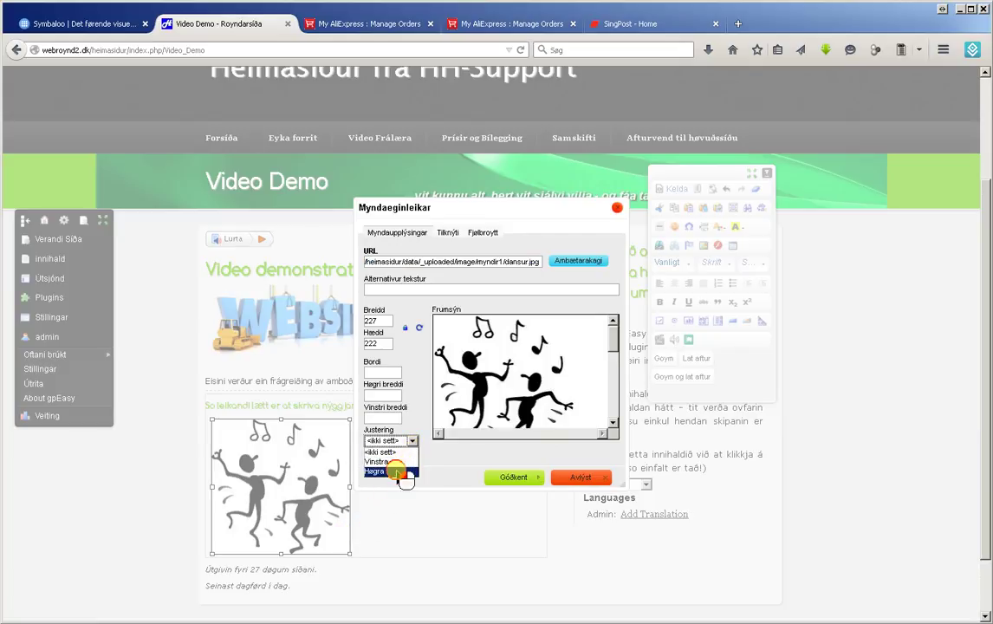
left_click(401, 470)
left_click(520, 478)
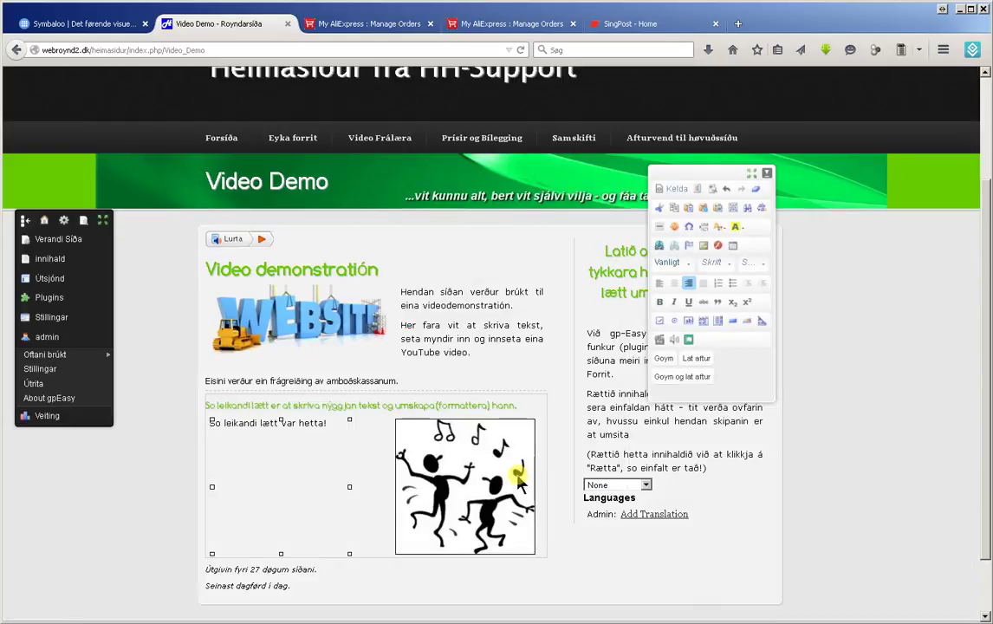
Save the new content area, close its editor, and log out of the site administration
left_click(379, 468)
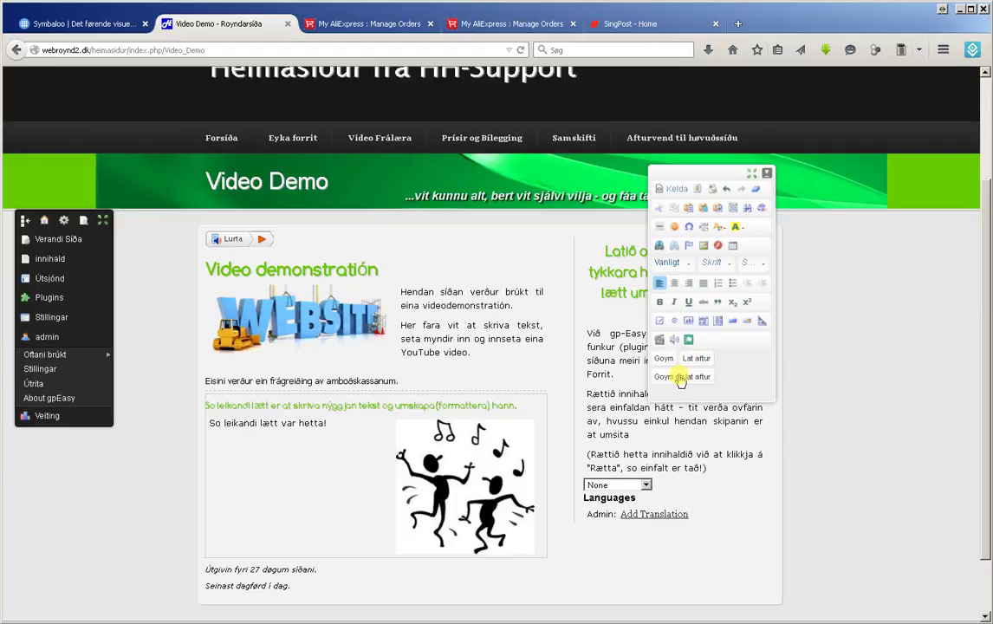
left_click(683, 378)
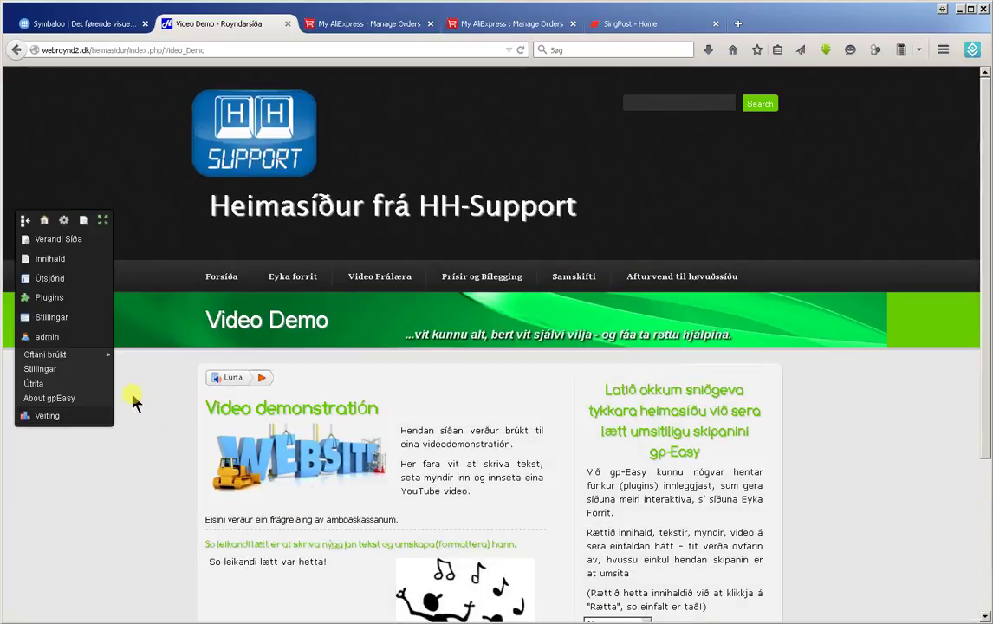
left_click(39, 384)
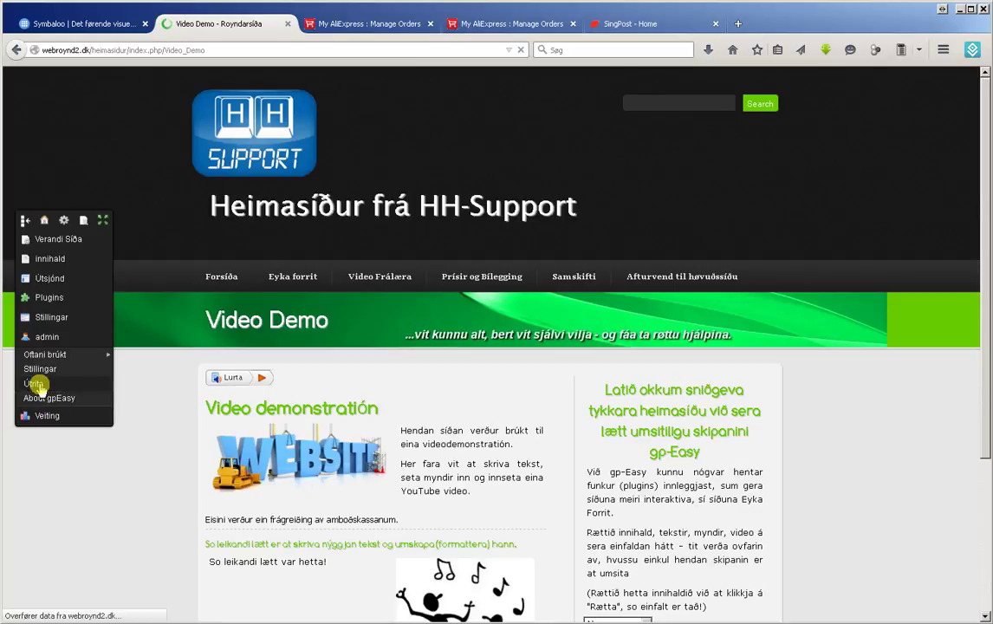